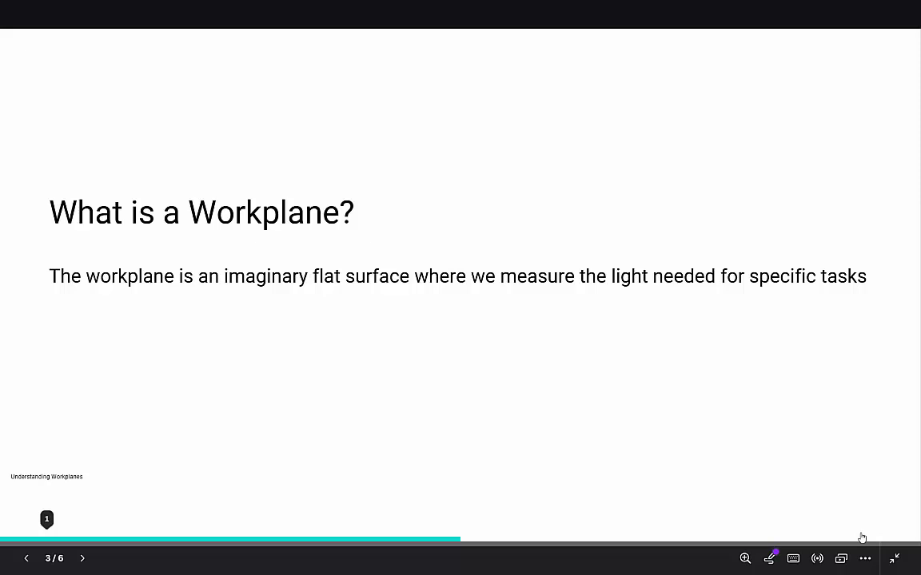
- Advance the slideshow and return to the Canva editor on slide 4 about tables, desks and floors
key(Right)
key(Right)
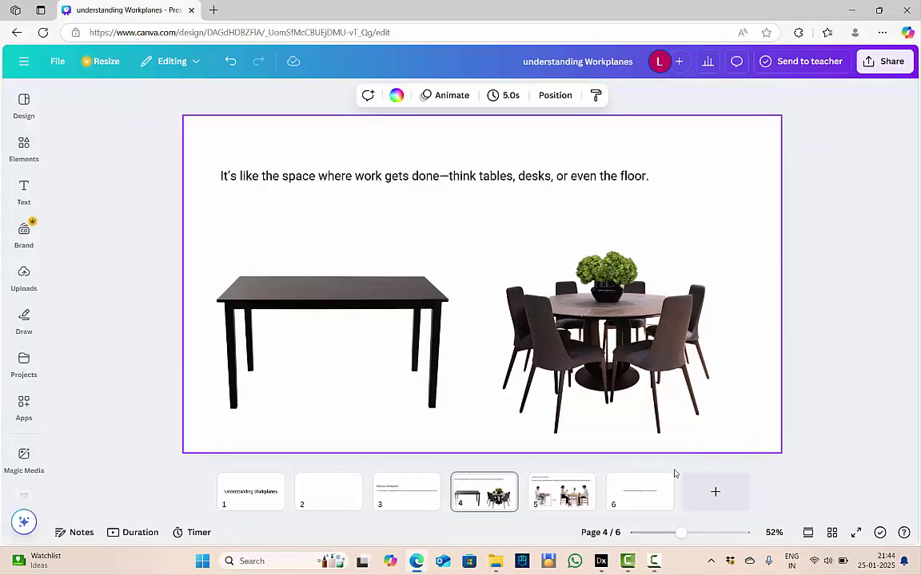
- Bring DIALux evo forward and briefly check the ground floor in 3D before returning to 2D
click(604, 564)
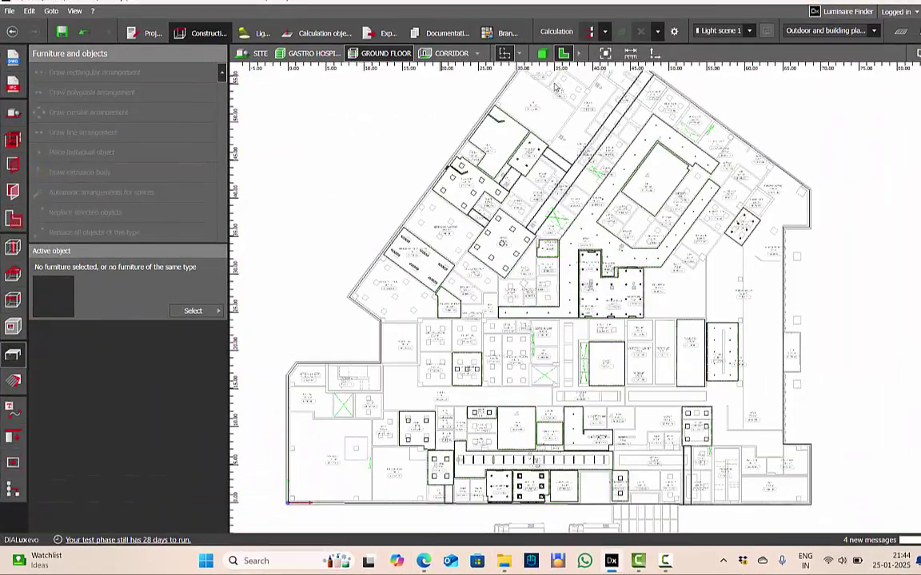
click(542, 53)
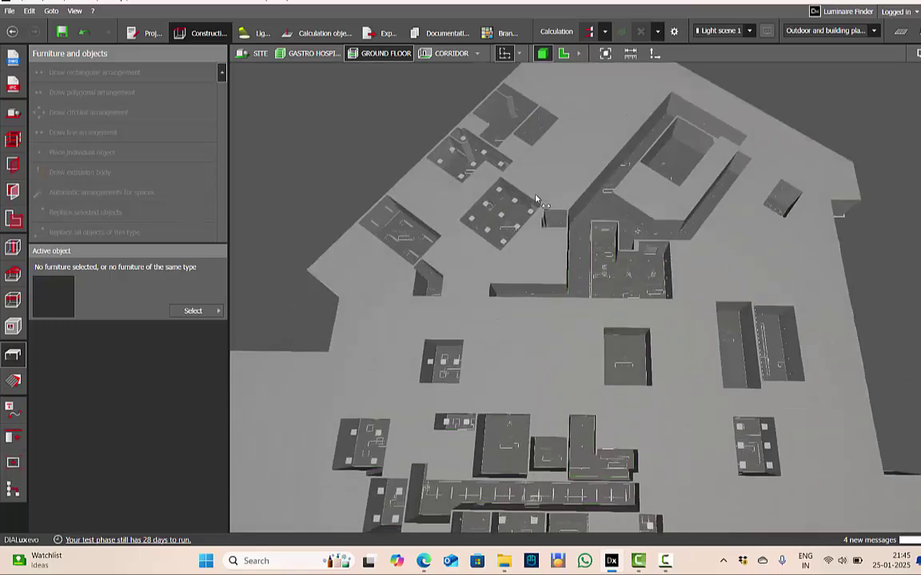
click(562, 53)
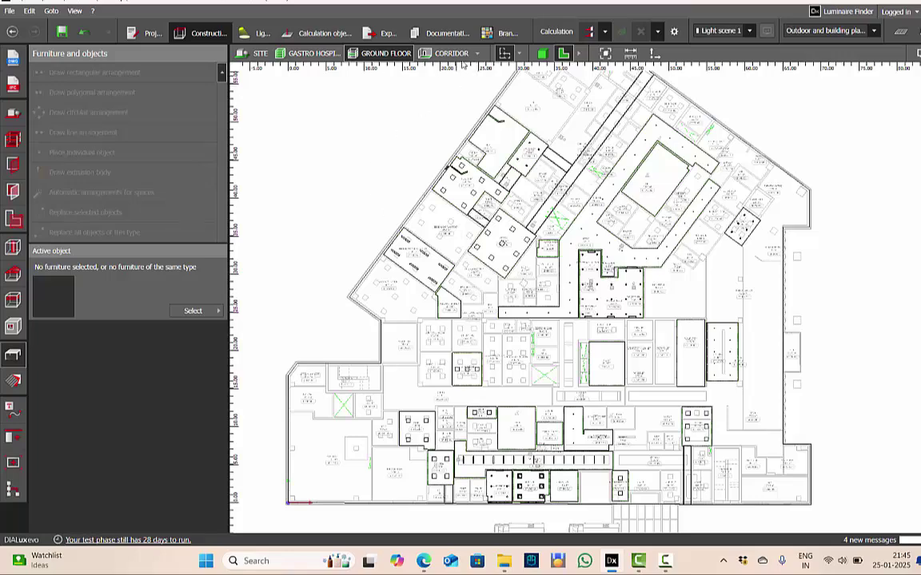
- Isolate the ACUTE TREATMENT room from the room list and view it in 3D
click(478, 54)
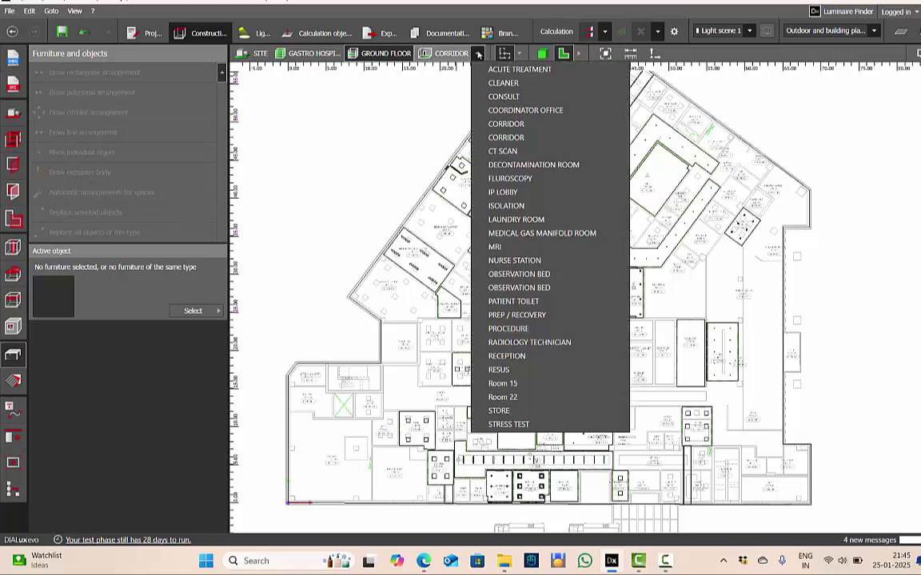
click(519, 70)
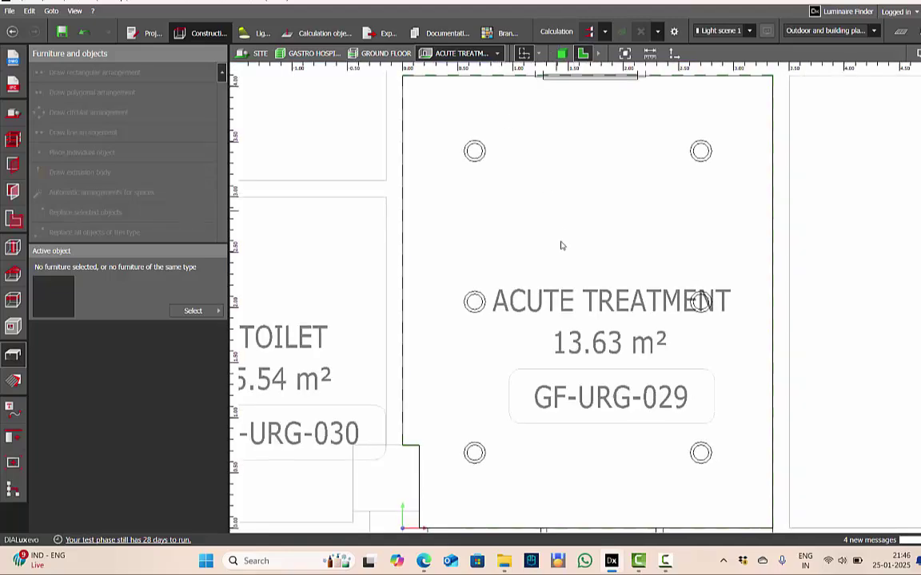
click(563, 56)
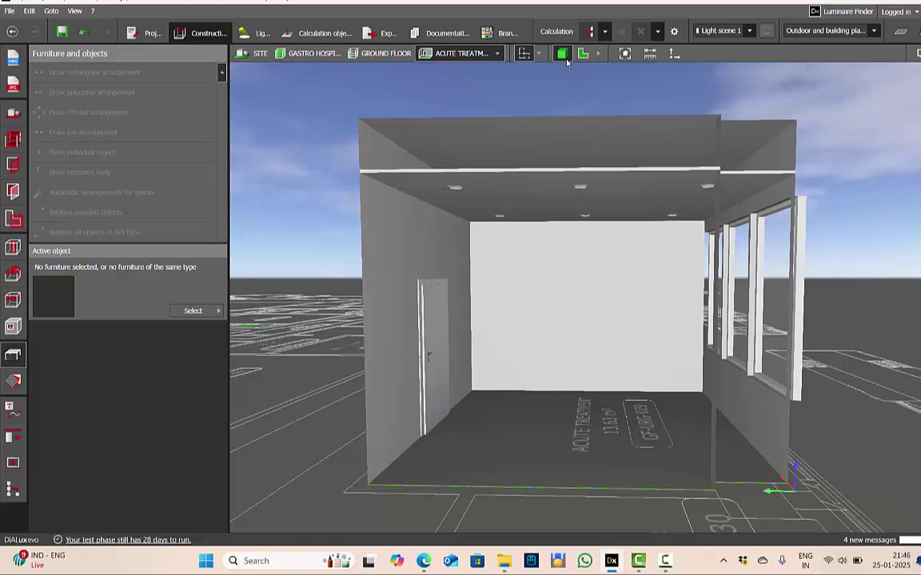
click(496, 56)
click(497, 64)
- Switch to Calculation objects and review the ACUTE TREATMENT space under Spaces
click(318, 33)
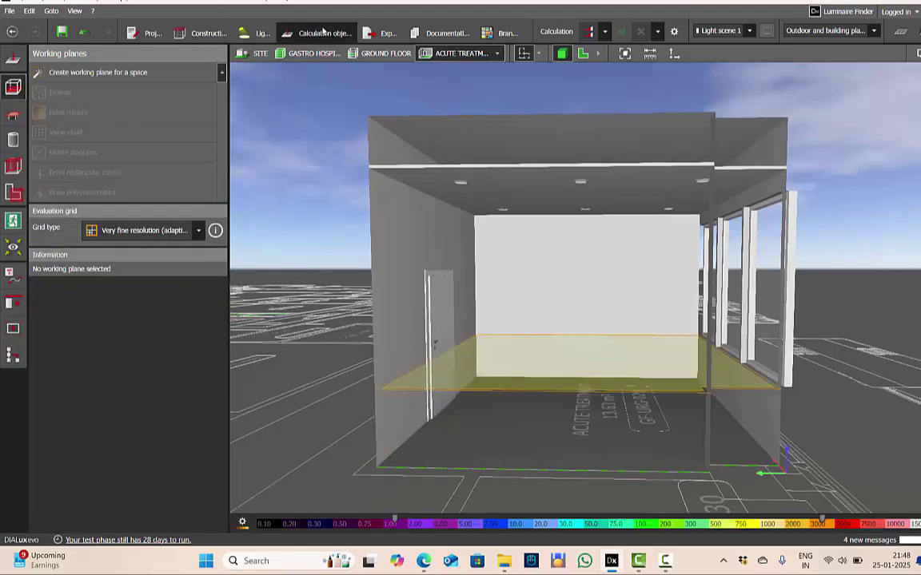
click(13, 193)
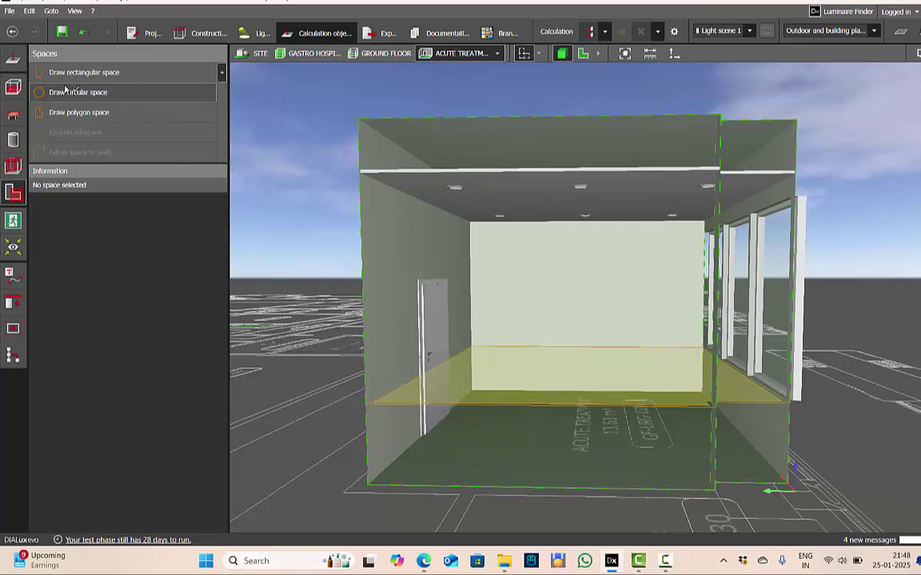
click(14, 87)
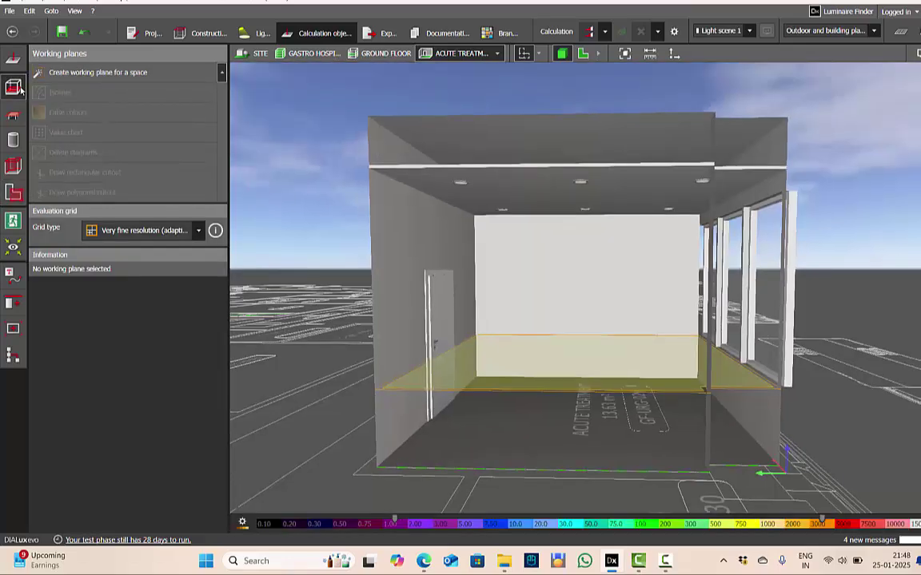
click(12, 192)
- View the Acute Treatment space in 3D and select its working plane under Working planes
click(611, 232)
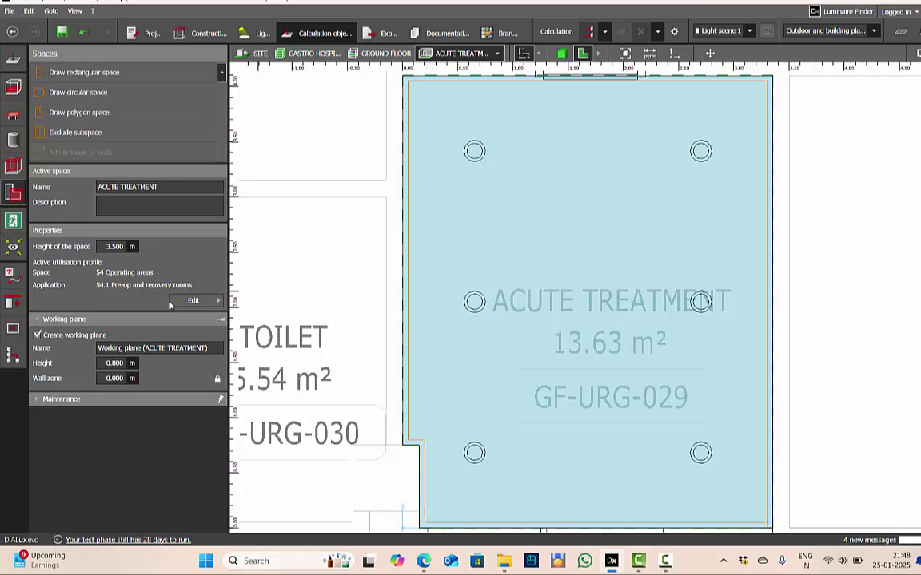
click(564, 54)
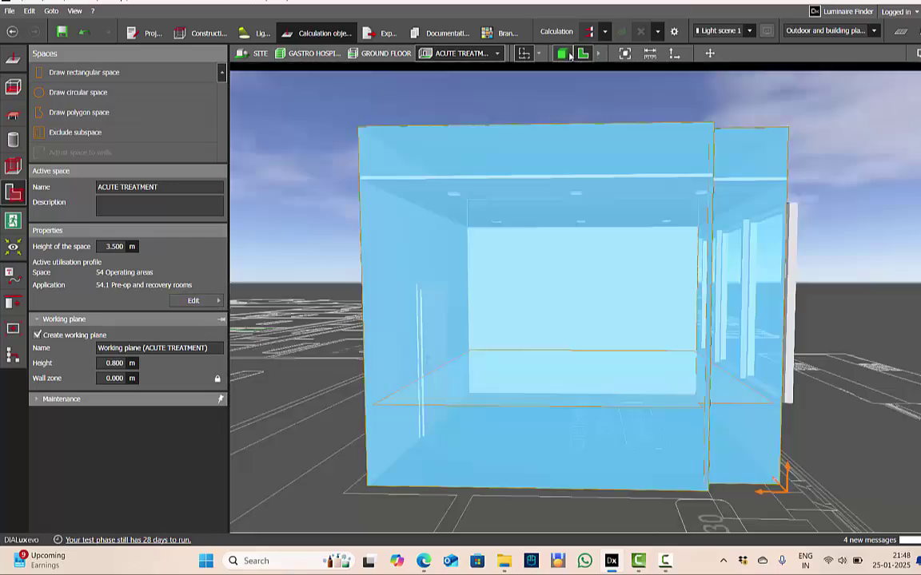
click(15, 88)
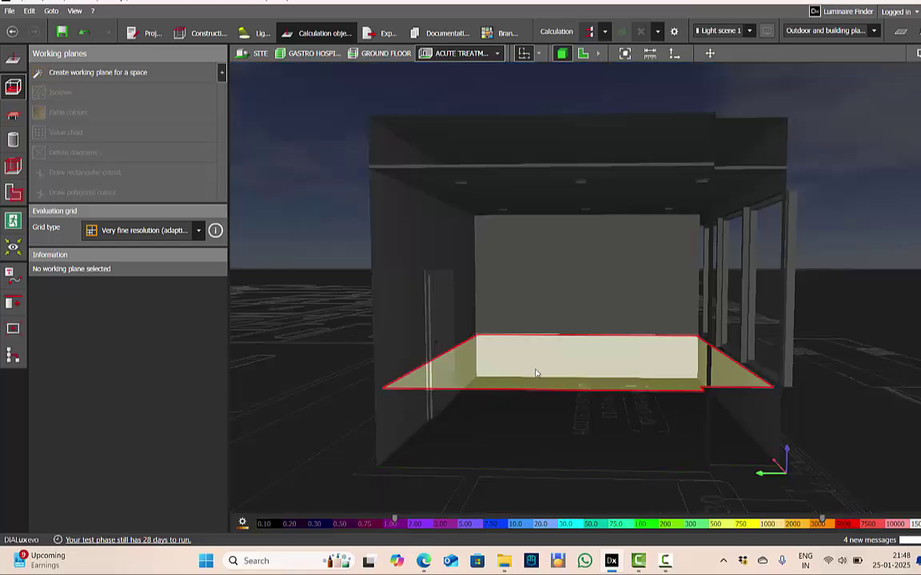
click(536, 373)
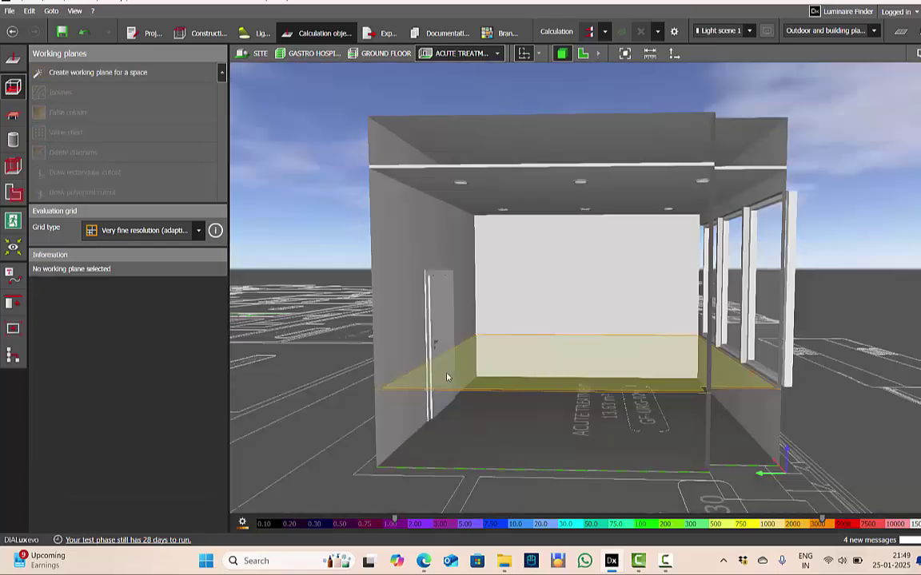
- Select the Acute Treatment working plane and check its 0.800 m height and 0.000 m wall zone
scroll(732, 386, down, 5)
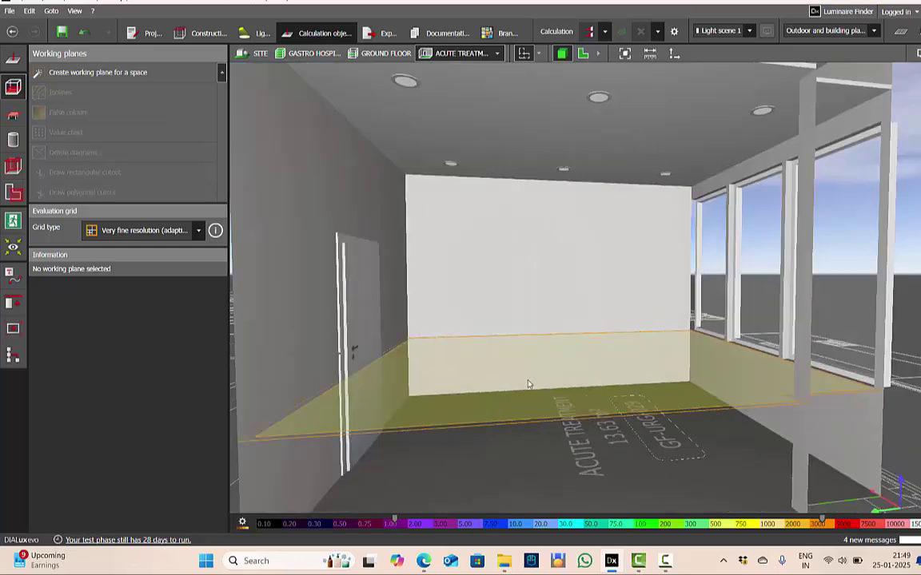
click(528, 385)
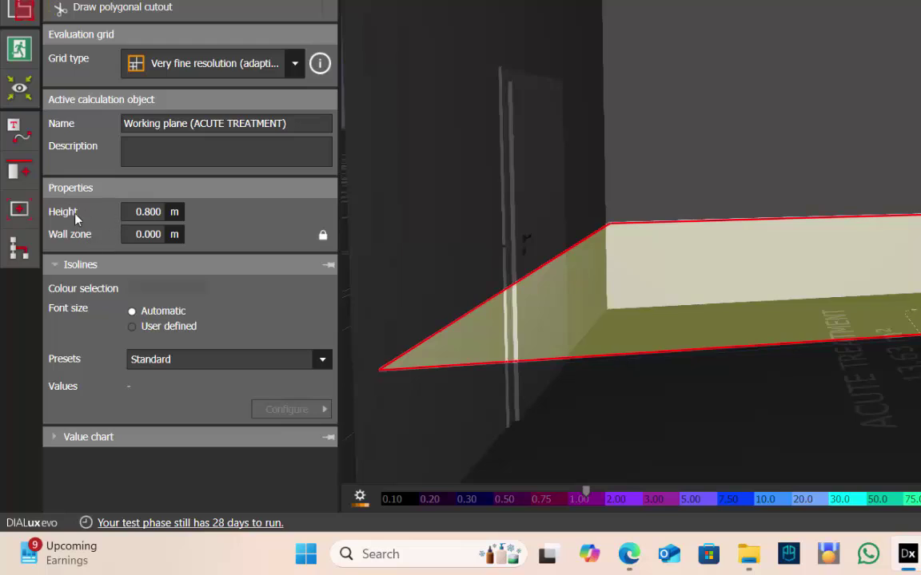
click(151, 213)
click(141, 236)
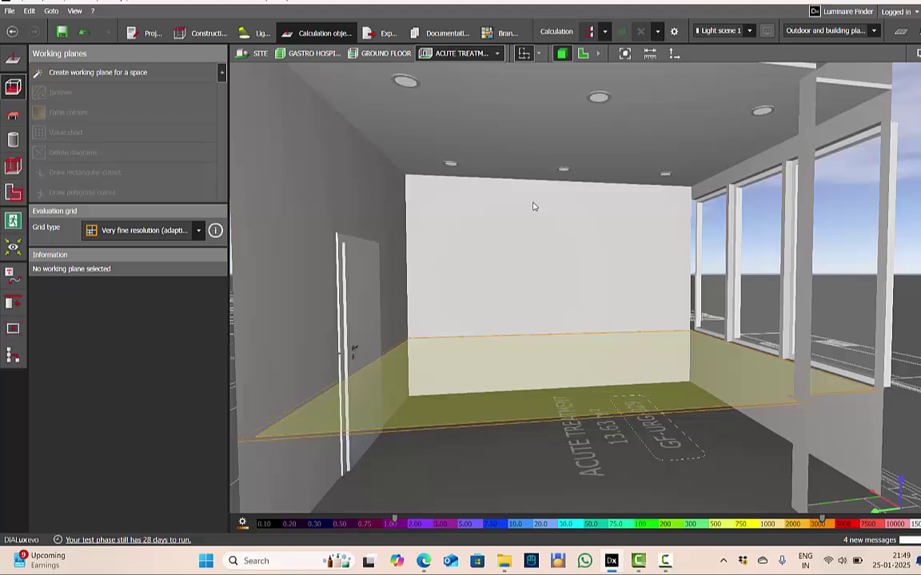
click(499, 359)
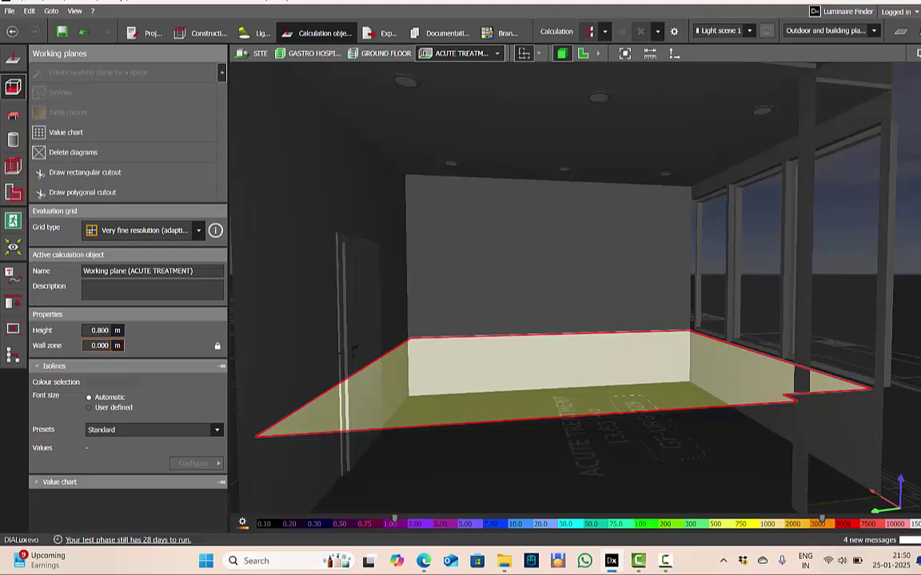
- Set the Acute Treatment working plane's wall zone to 0.2 m and deselect it
click(100, 330)
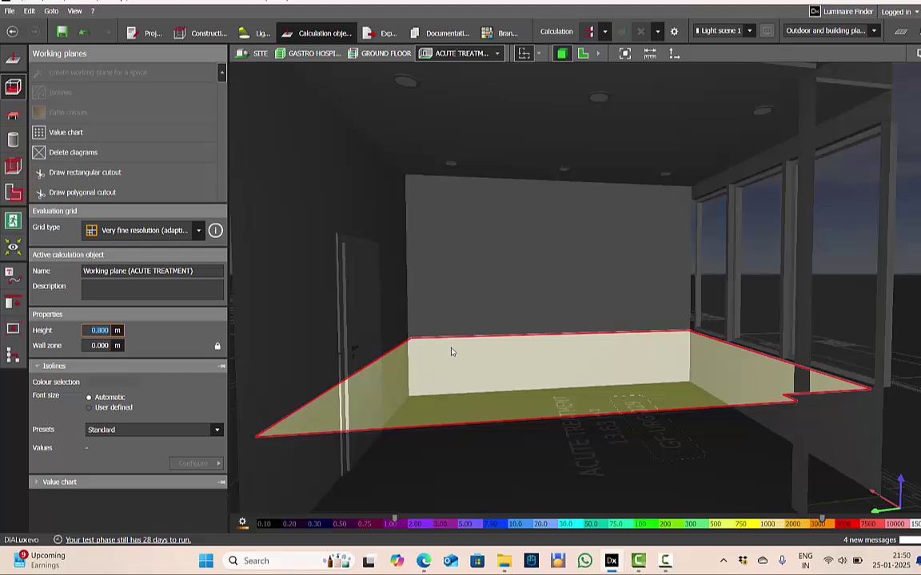
drag(450, 351, 445, 365)
click(100, 346)
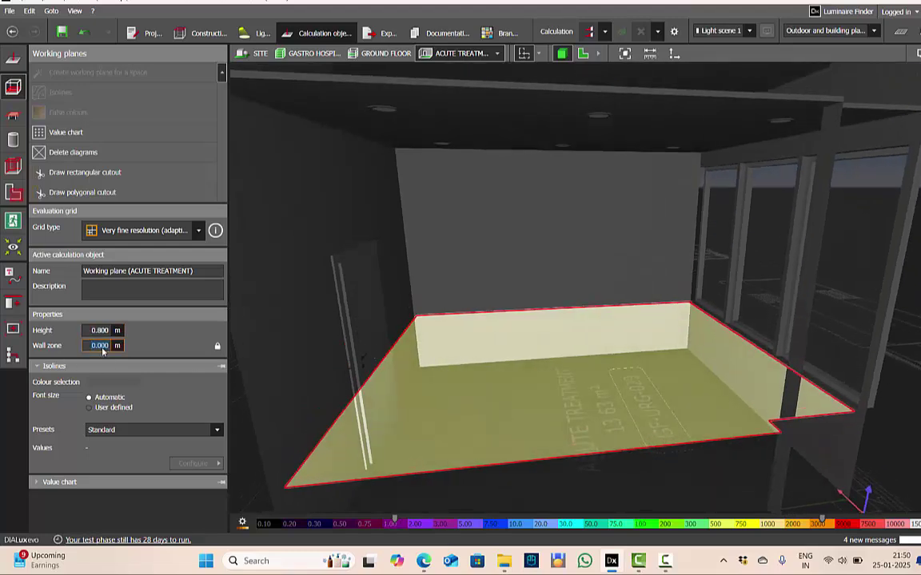
text(0.2)
key(Return)
click(420, 332)
- Inspect the plane, then in 2D change its wall zone from 0.200 back to 0
scroll(419, 332, up, 5)
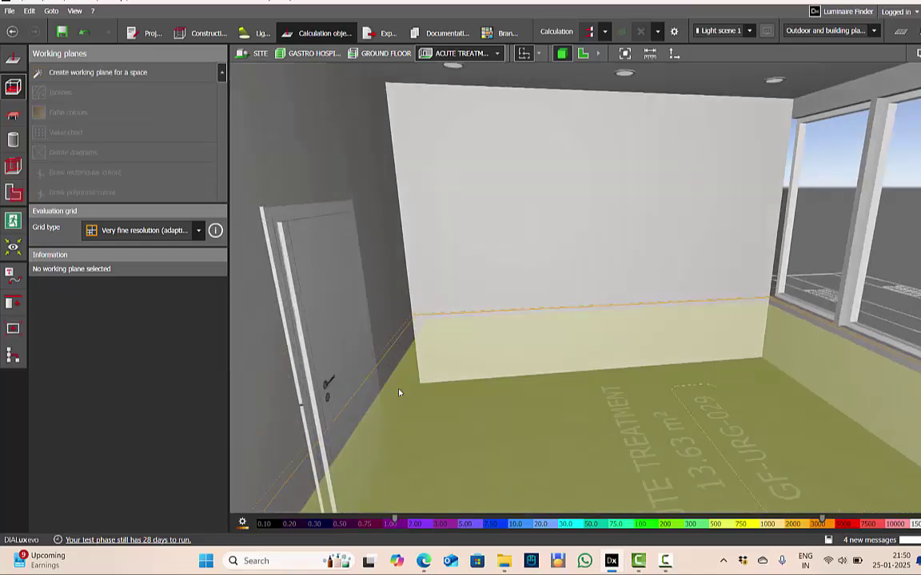
scroll(431, 311, up, 2)
right_drag(431, 311, 433, 341)
click(424, 291)
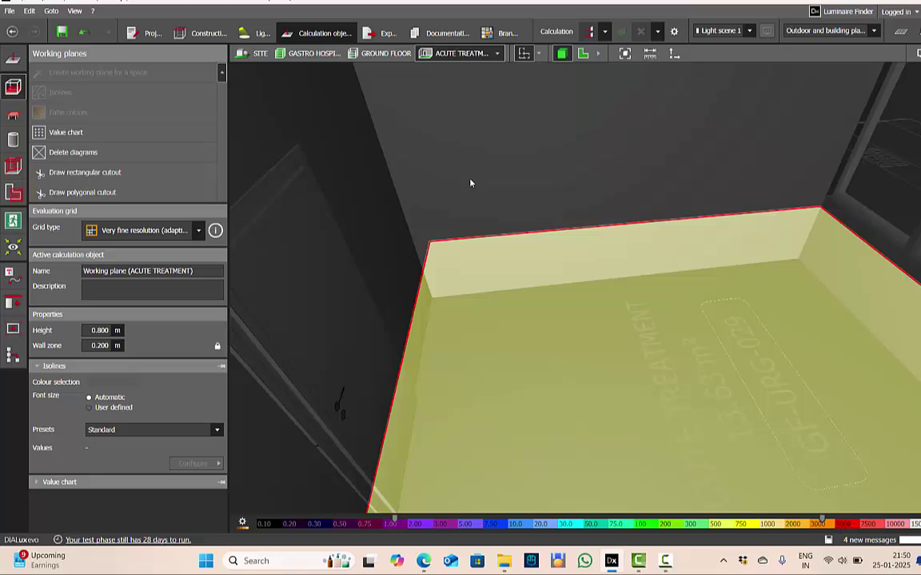
click(583, 53)
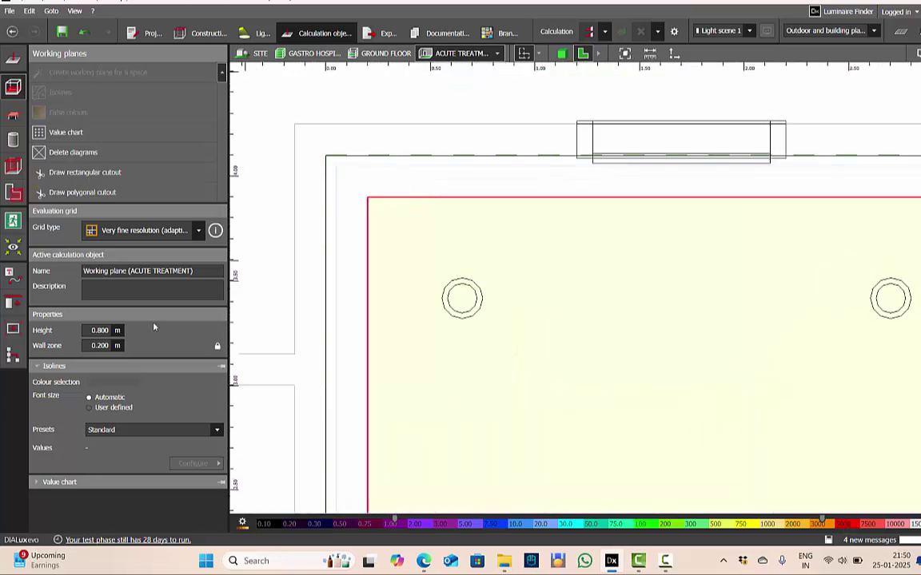
click(94, 345)
double_click(94, 346)
text(0)
key(Return)
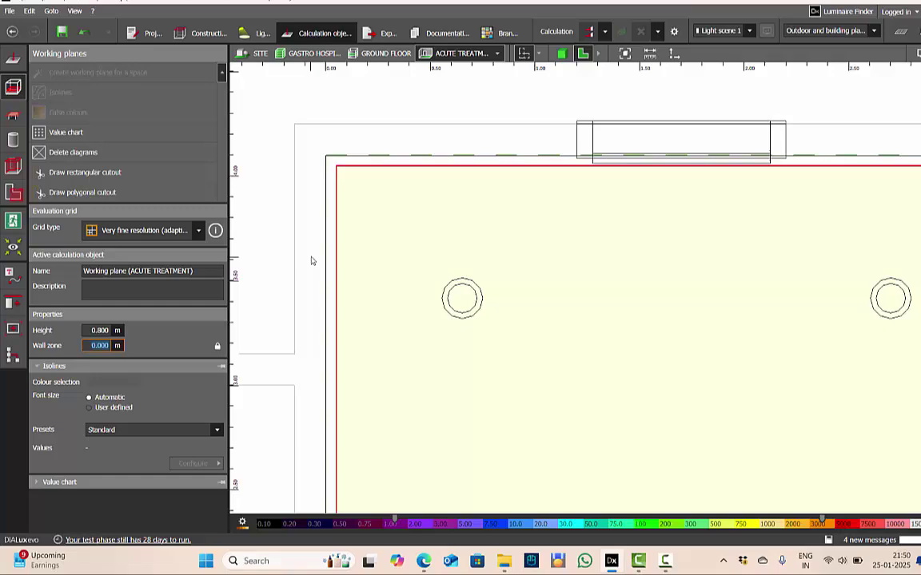
- Deselect the Acute Treatment working plane and view the room in 3D facing its back wall
click(525, 53)
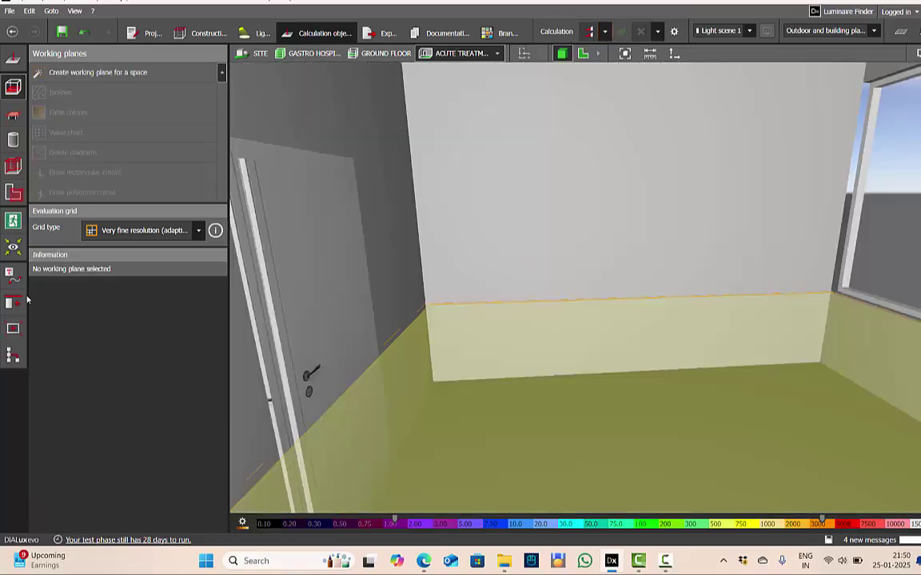
click(542, 392)
drag(399, 319, 480, 378)
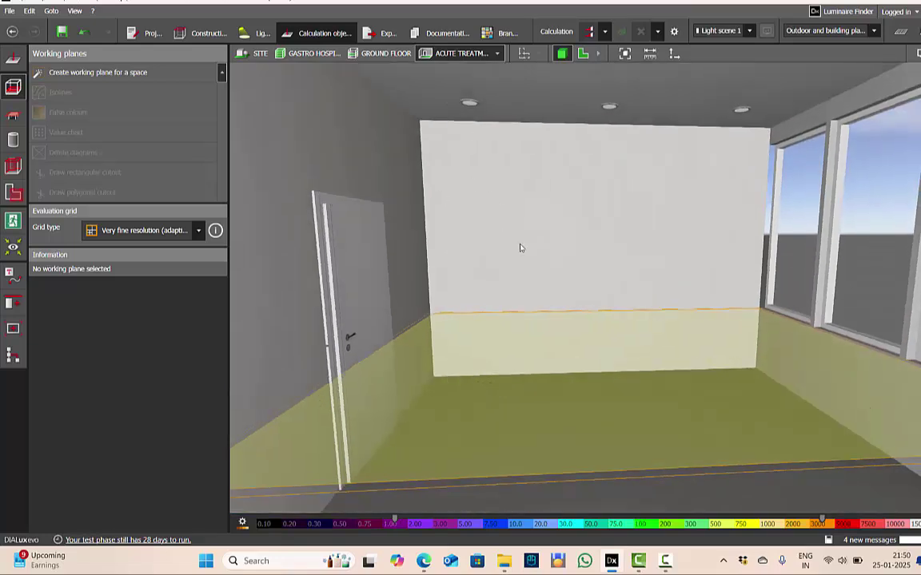
- Switch to the COORDINATOR OFFICE room with solid walls and orbit to face it frontally
click(496, 56)
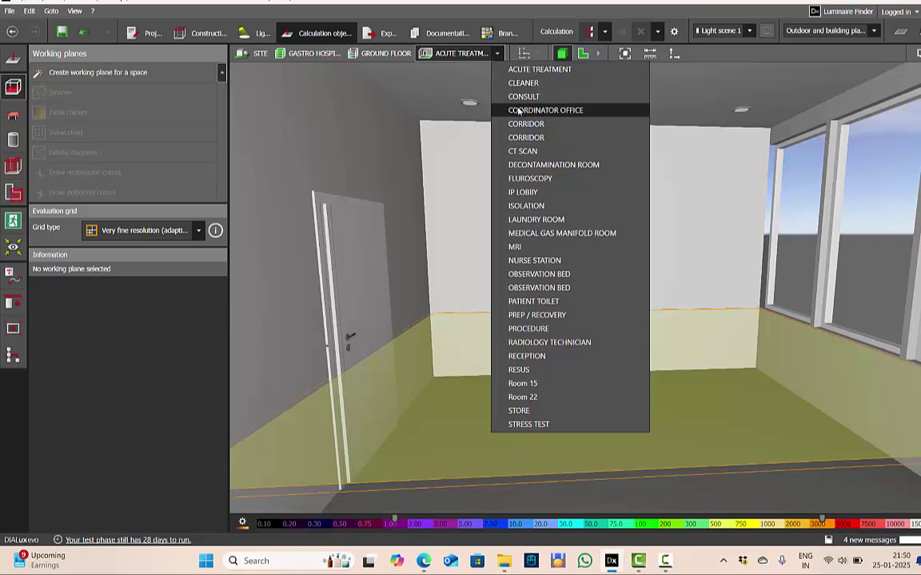
click(513, 109)
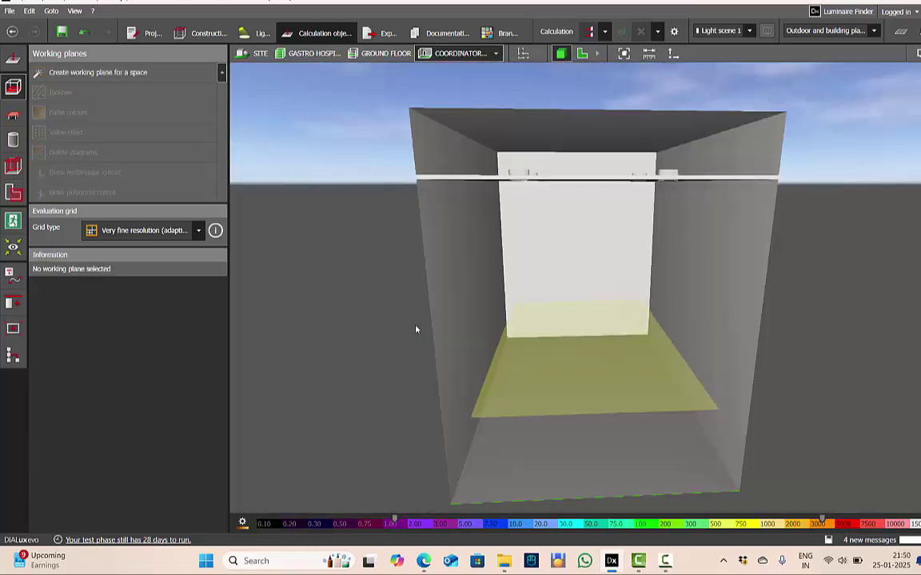
click(195, 35)
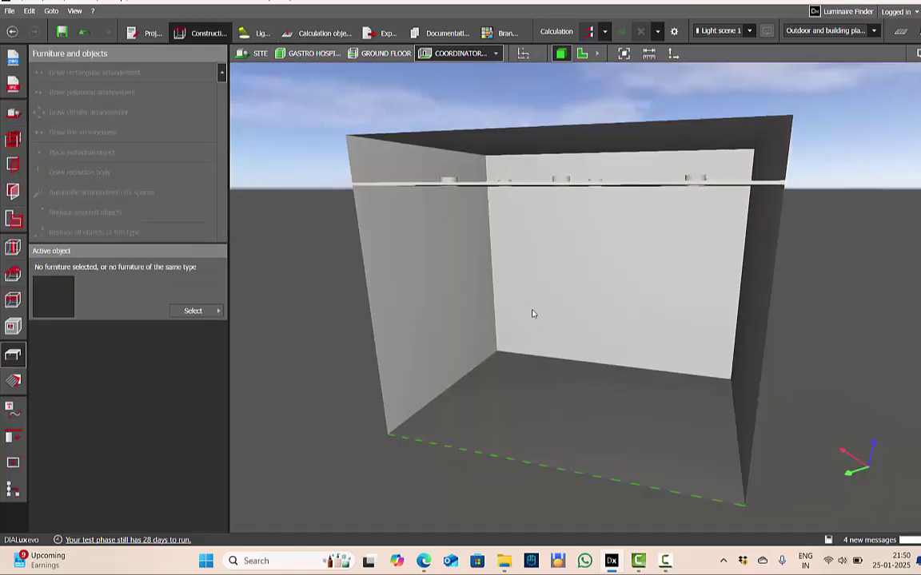
drag(462, 344, 513, 259)
scroll(470, 269, up, 5)
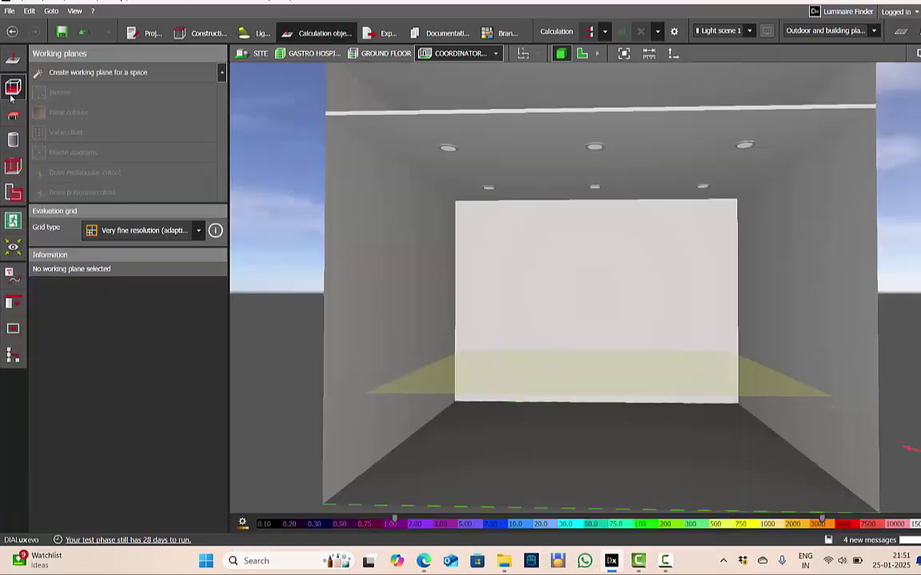
- Set the Coordinator Office 0.8 m working plane's wall zone to 0 and deselect it
click(555, 386)
scroll(424, 298, down, 3)
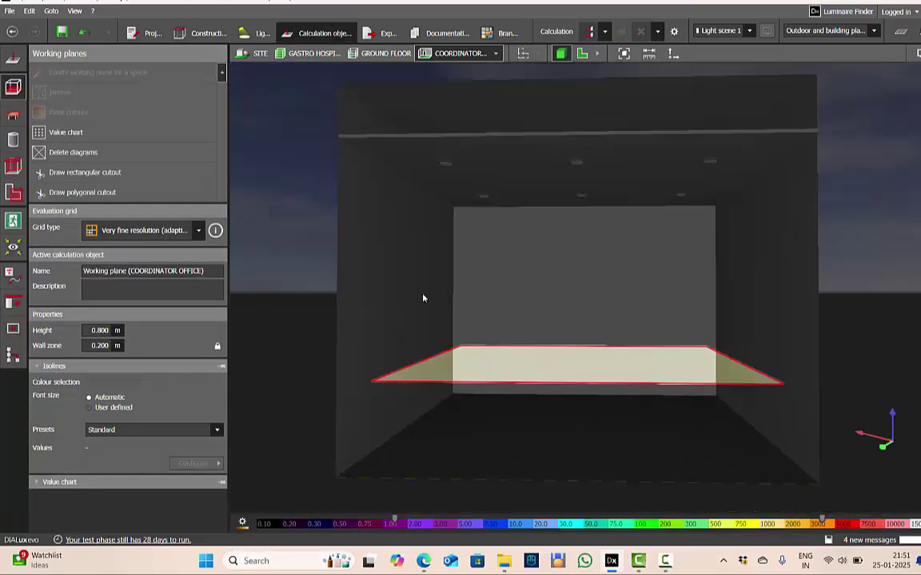
scroll(496, 402, up, 3)
click(496, 402)
scroll(496, 400, down, 3)
scroll(515, 374, up, 3)
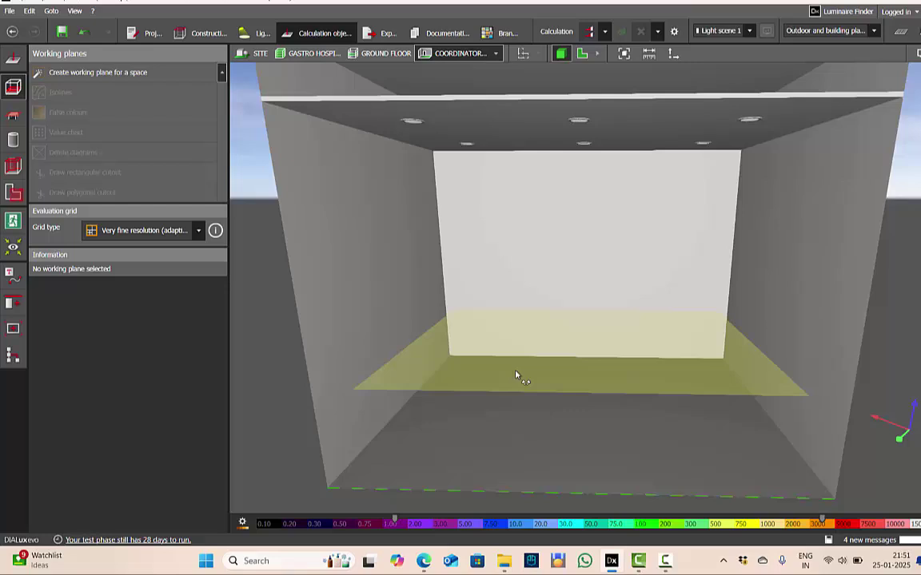
click(516, 374)
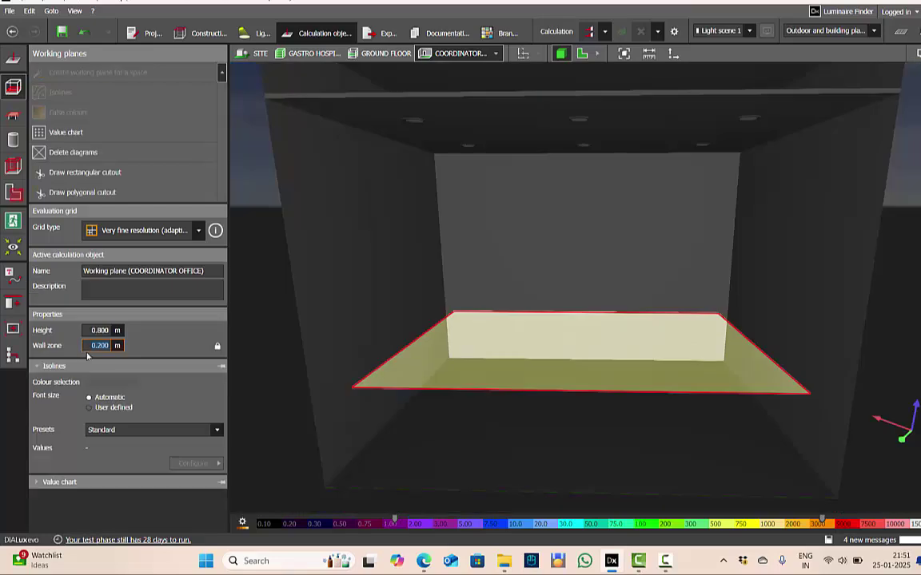
text(0)
key(Return)
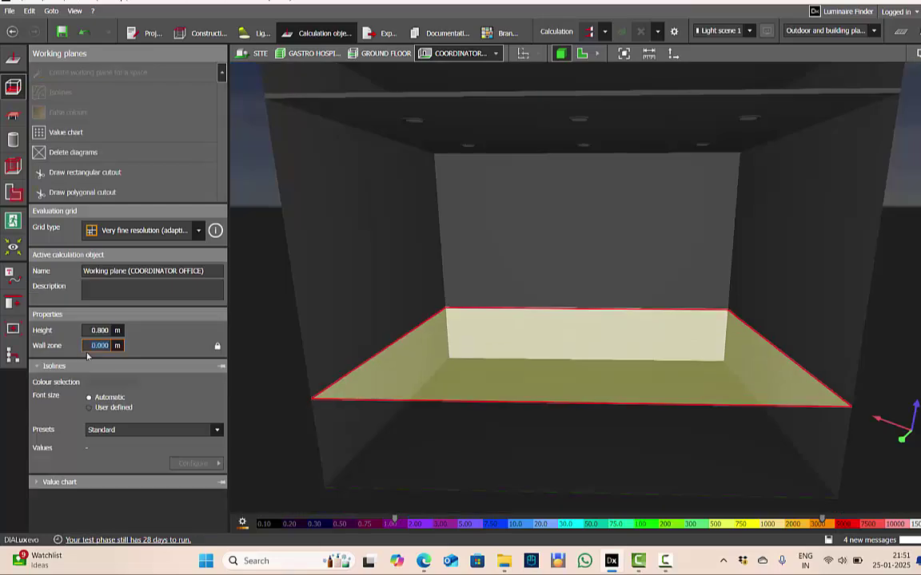
click(376, 239)
right_drag(404, 268, 406, 273)
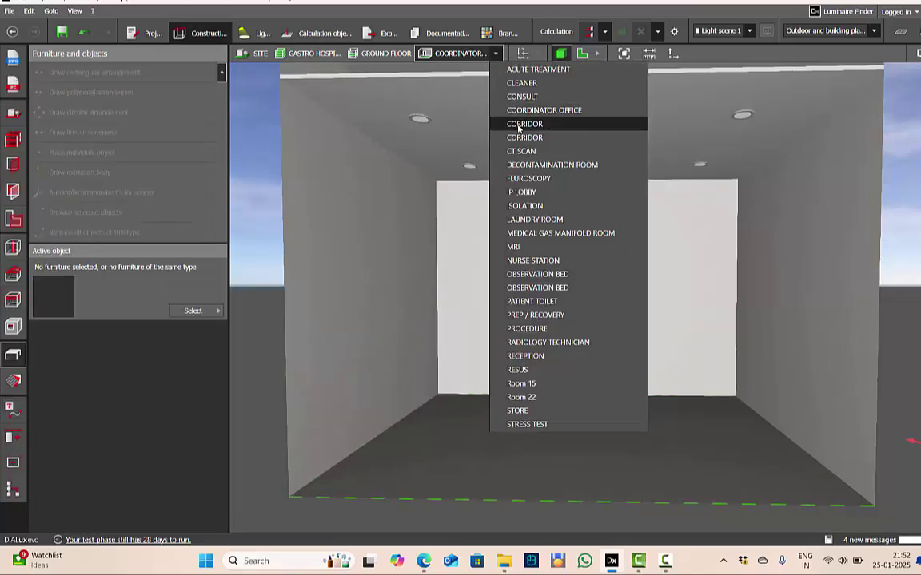
- Switch to the ground-floor CORRIDOR room and zoom the 3D view along the hallway
click(521, 124)
scroll(495, 316, up, 2)
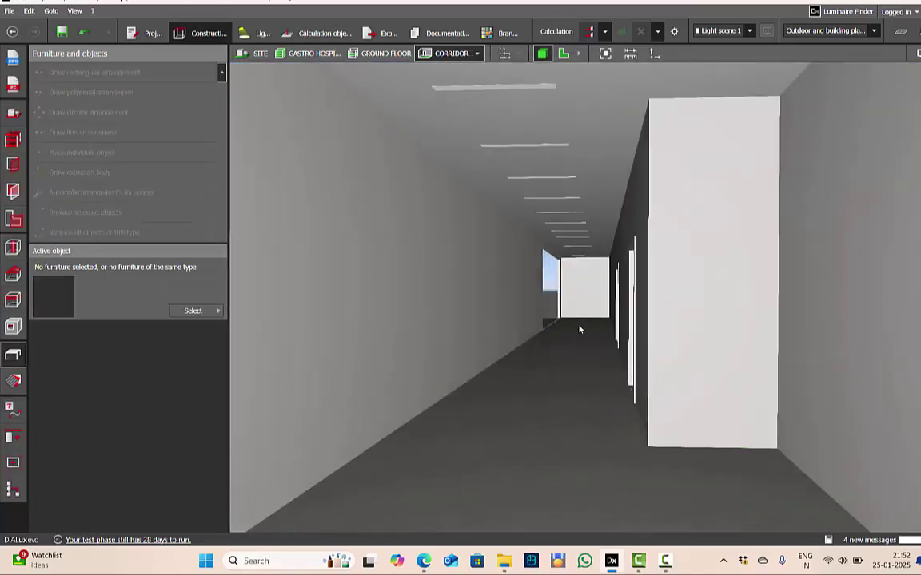
scroll(512, 320, down, 5)
scroll(525, 321, up, 5)
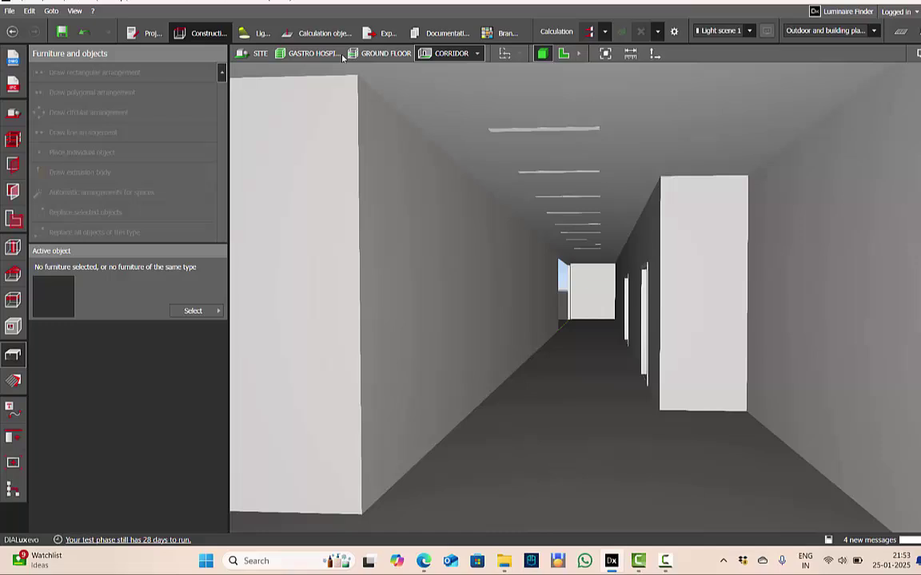
- Create a working plane for the CORRIDOR space and select it, showing its 0.000 m height
click(324, 33)
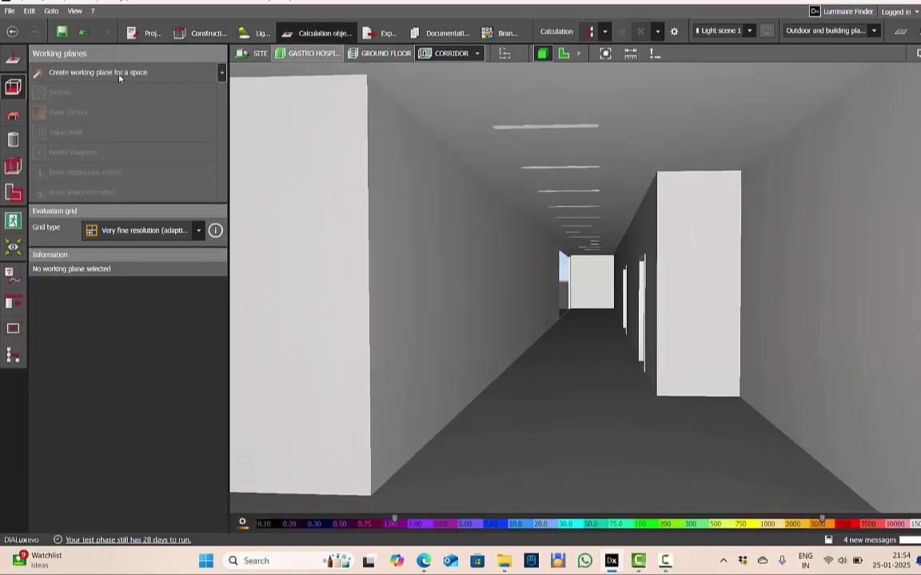
click(75, 73)
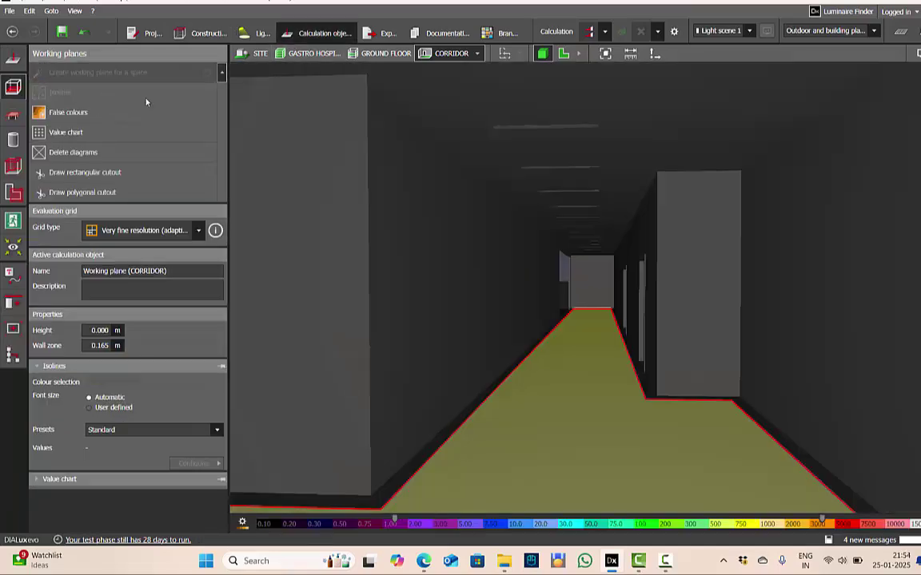
click(655, 402)
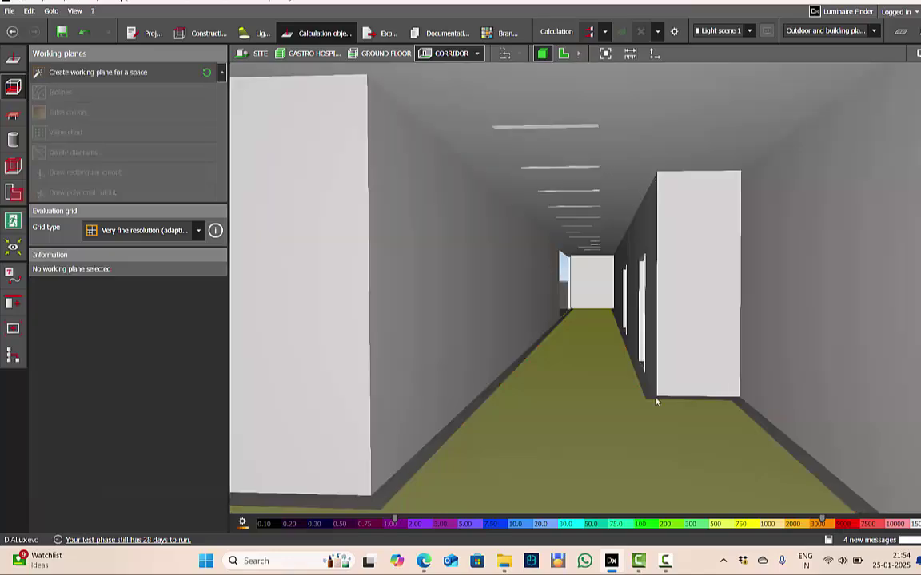
click(615, 419)
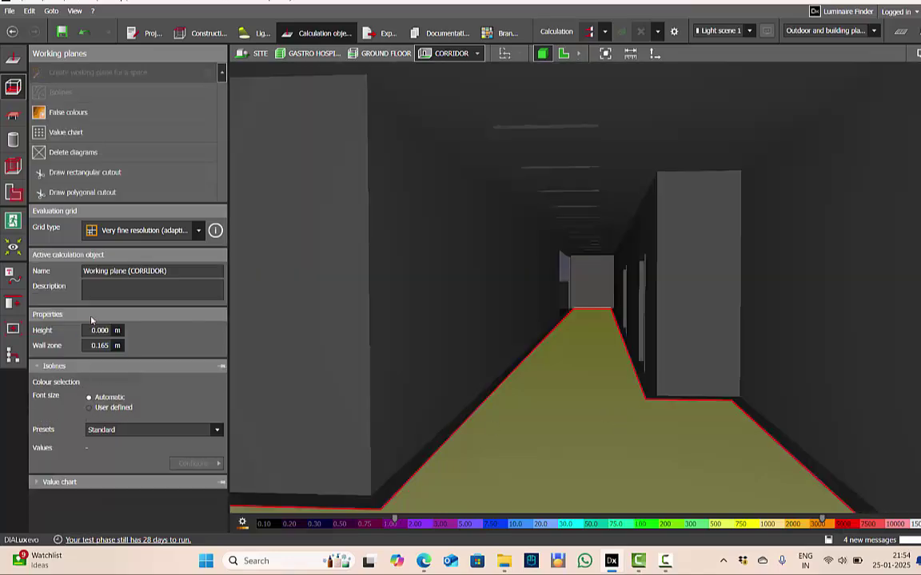
click(100, 330)
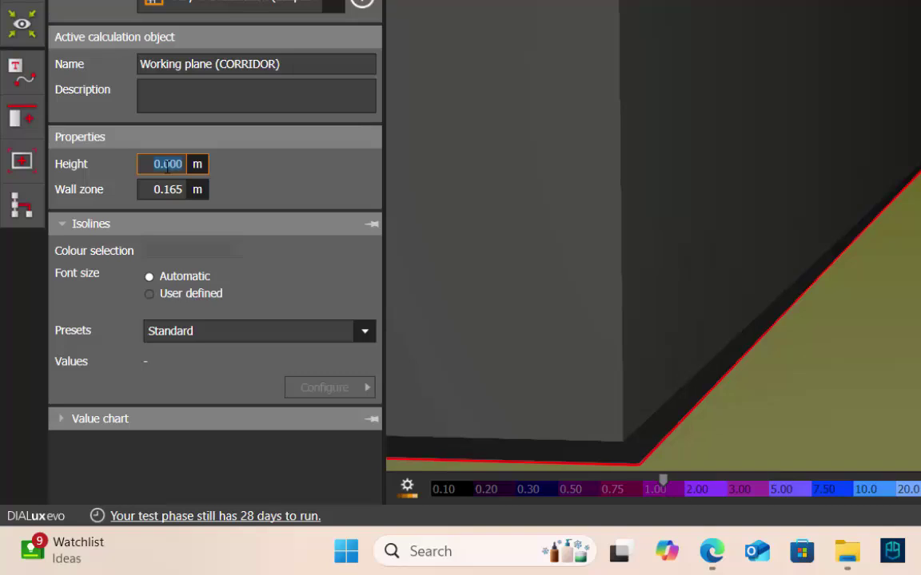
- Change the Corridor working plane's wall zone from 0.165 to 0 and deselect it
click(169, 190)
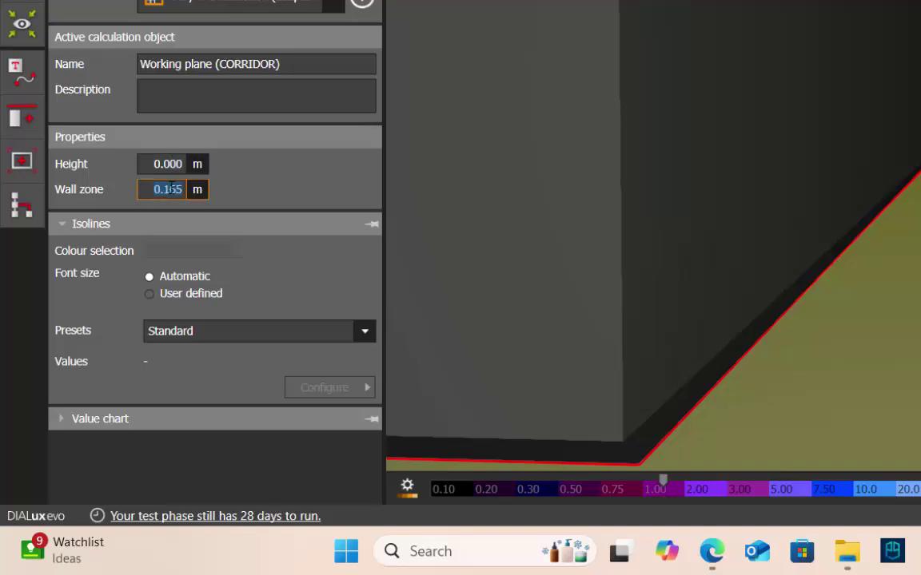
text(0)
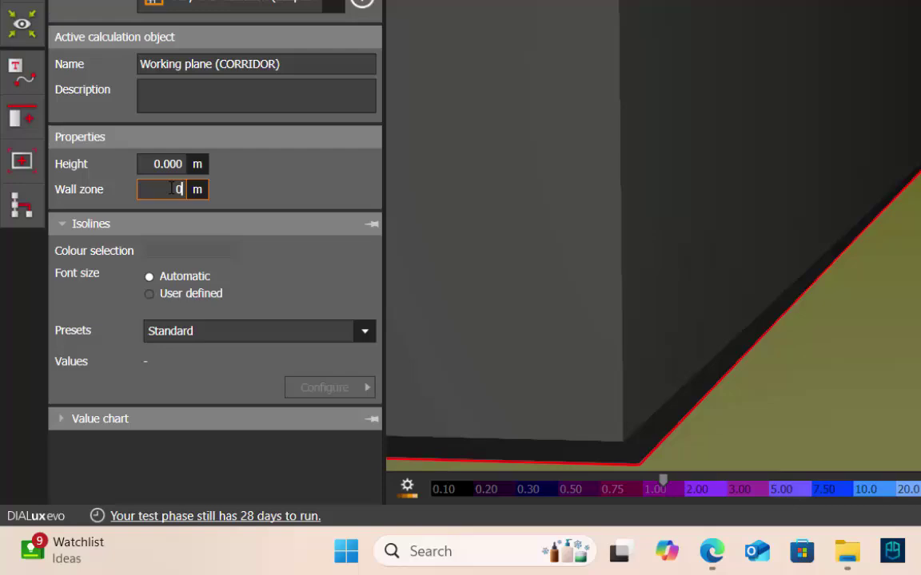
key(Return)
key(Escape)
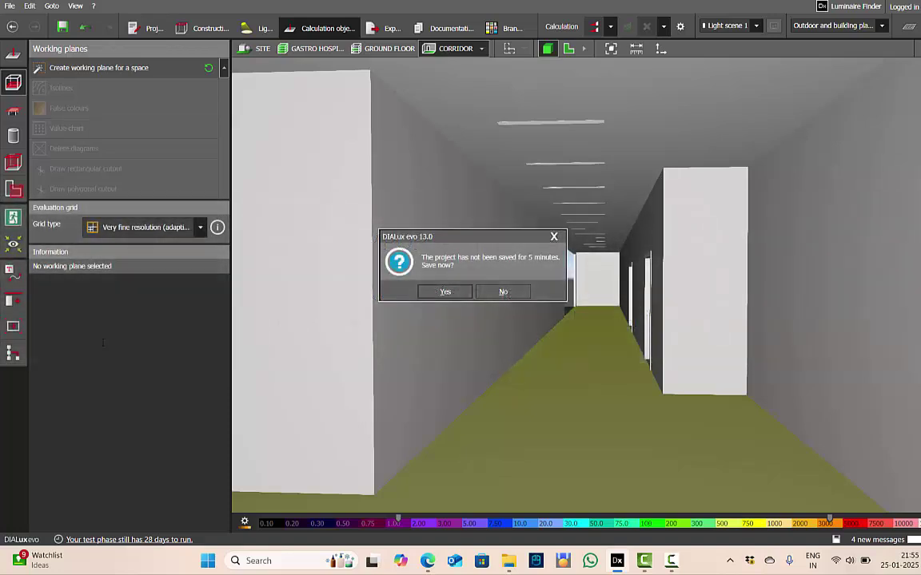
- Dismiss DIALux evo's five-minute 'Save now?' reminder without saving the project
click(554, 237)
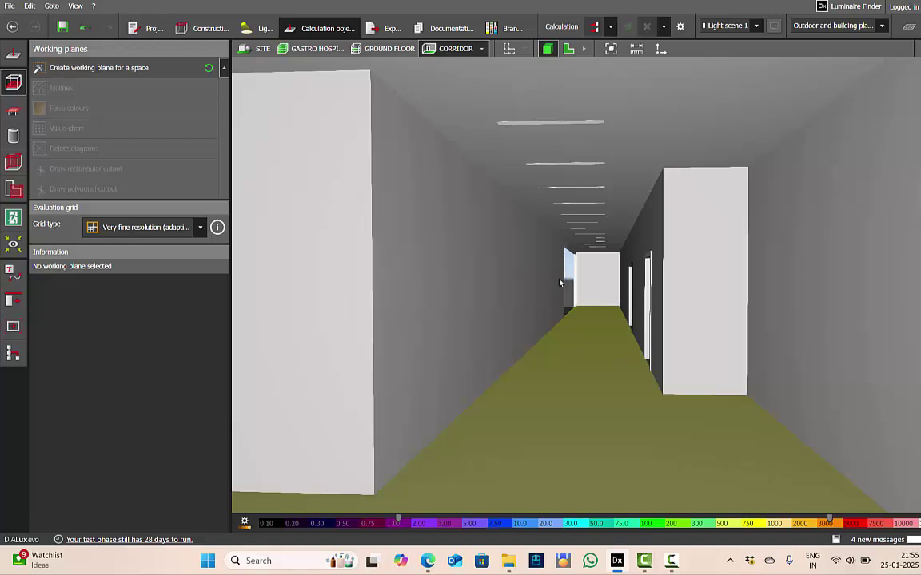